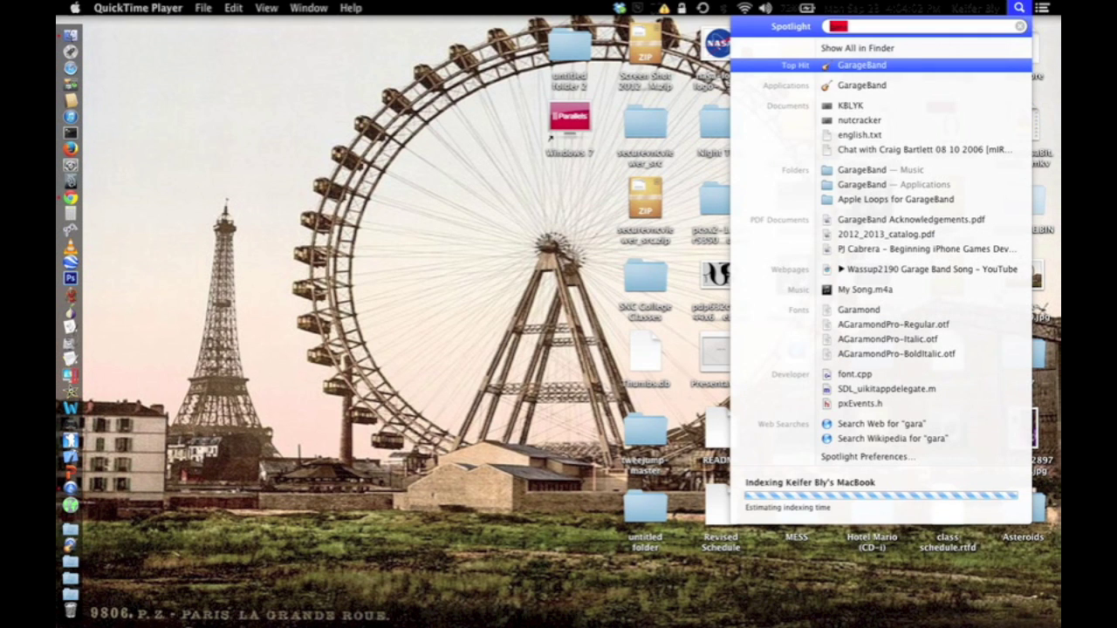
Step: Relaunch GarageBand from the Spotlight Top Hit to bring up its project chooser
key("Return")
key("super+space")
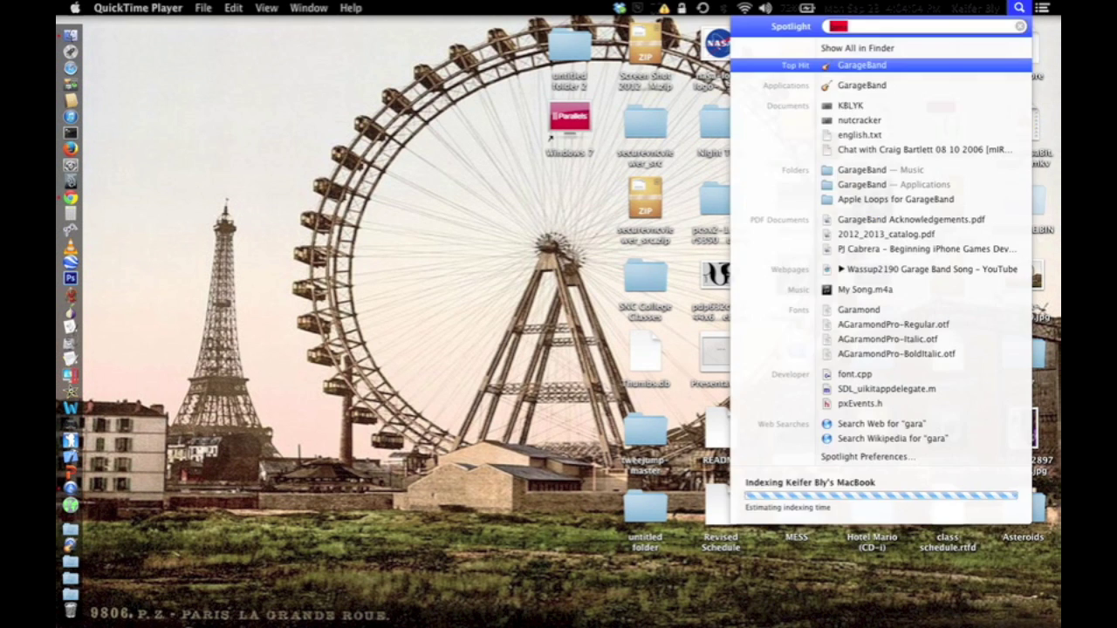
key("Return")
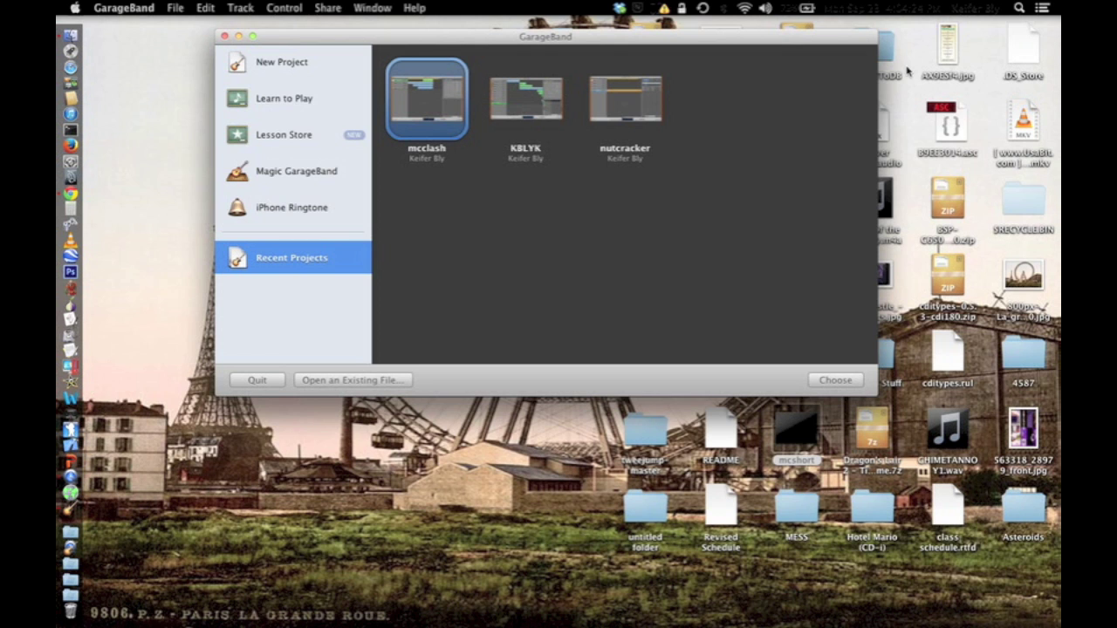
Step: Start a new project from the iPhone Ringtone Loops template
left_click_drag(621, 42, 705, 128)
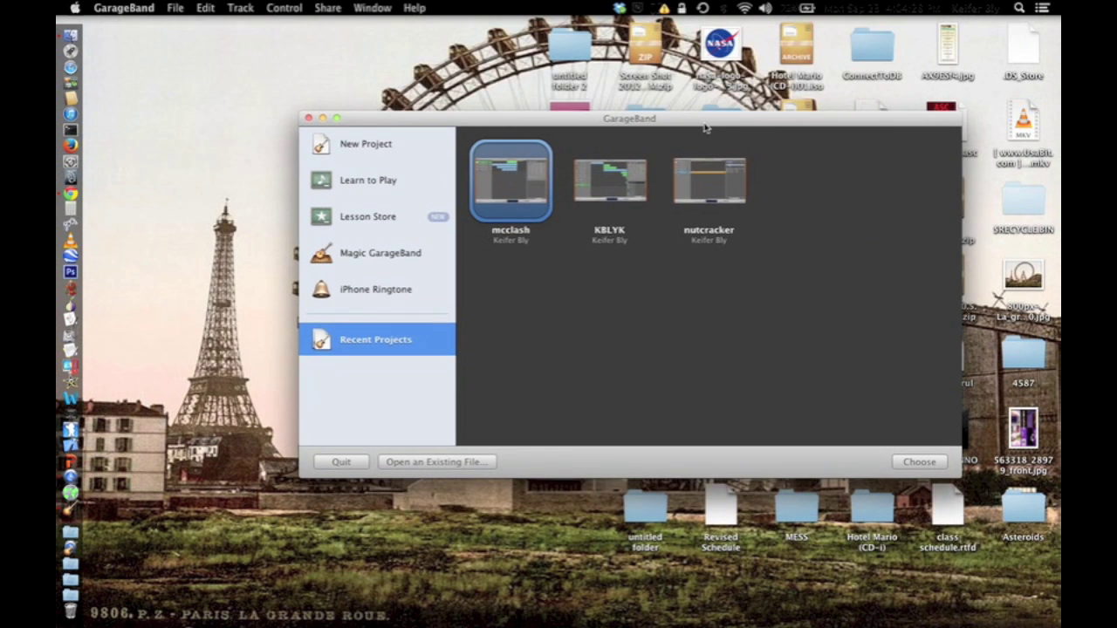
left_click(393, 288)
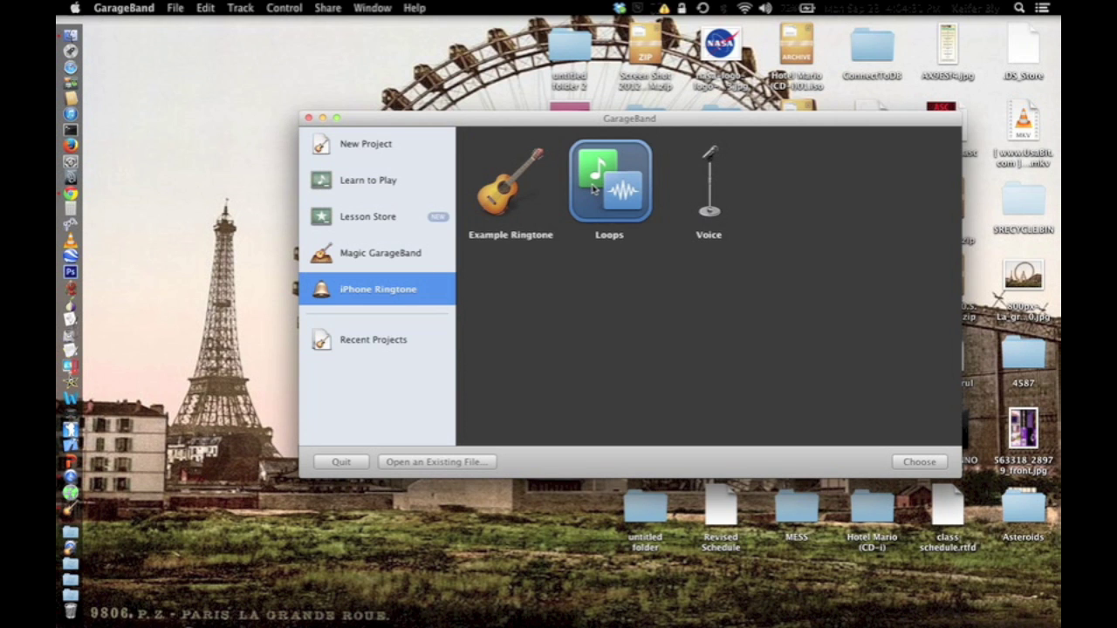
left_click(920, 461)
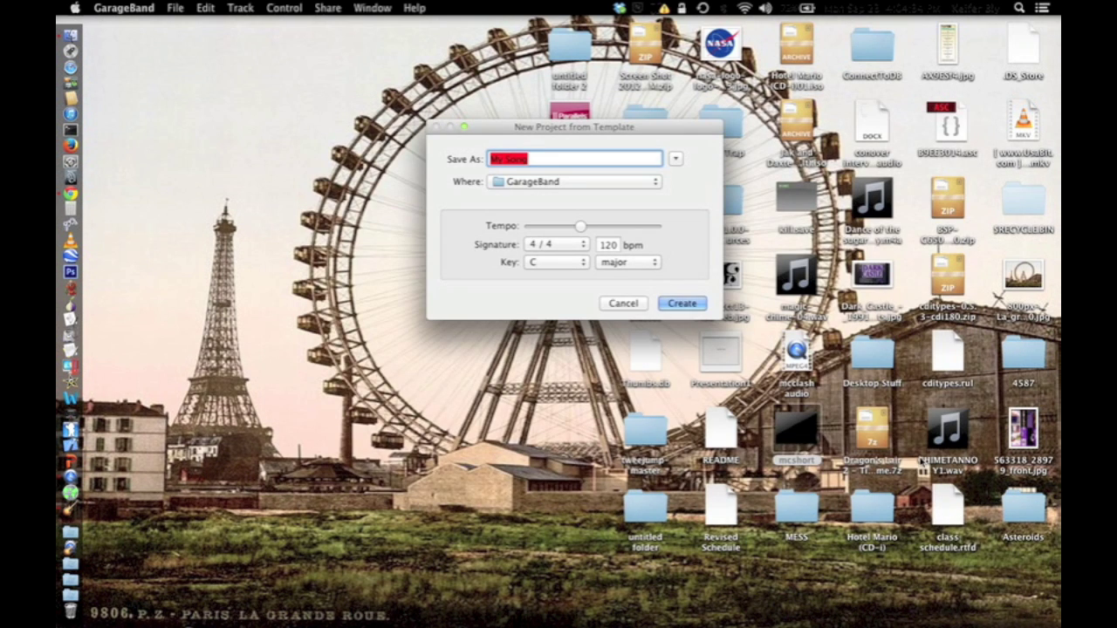
Step: Name the project mcclash and create it, replacing the existing mcclash project
type("mmc")
key("BackSpace")
key("BackSpace")
type("cc")
key("BackSpace")
key("BackSpace")
type("cclash")
left_click(681, 303)
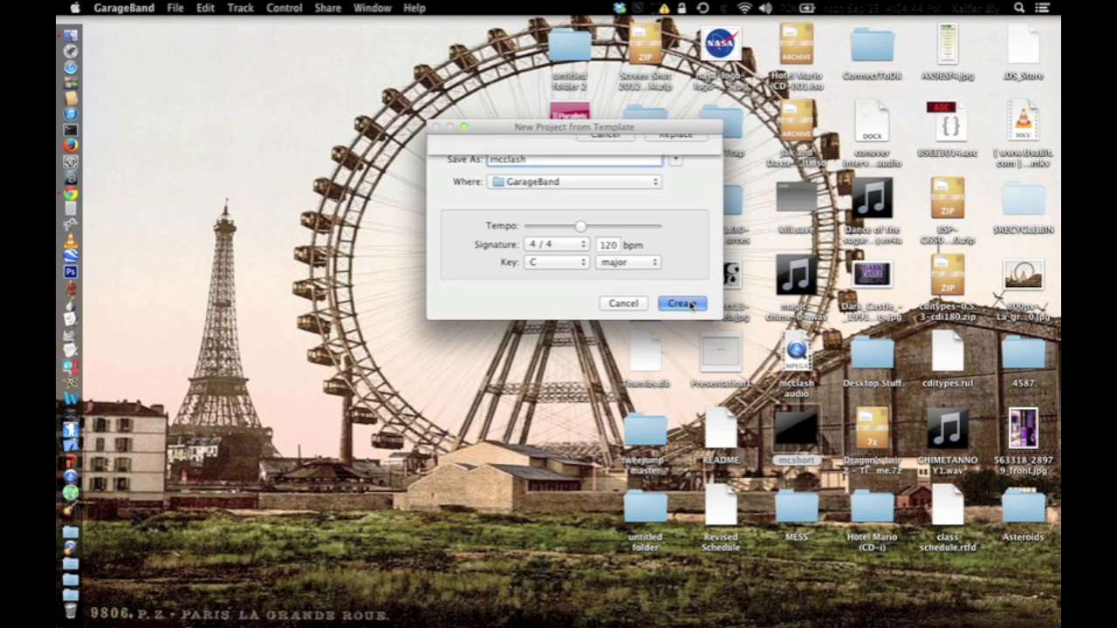
left_click(684, 223)
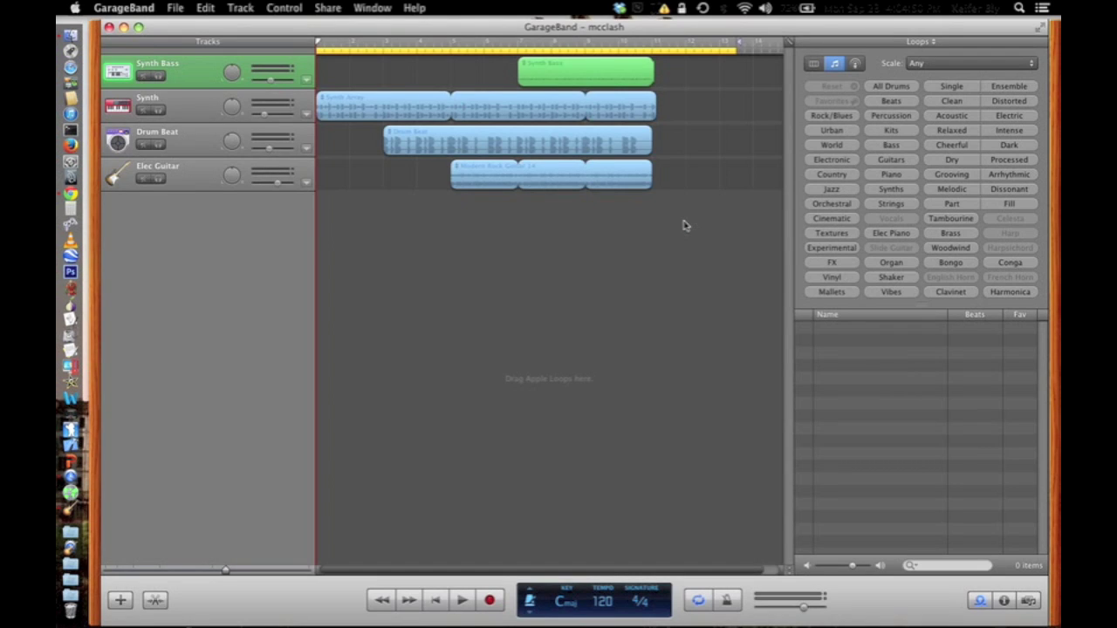
Step: Delete the Elec Guitar and Drum Beat loop regions, discarding their automation data
key("super+Tab")
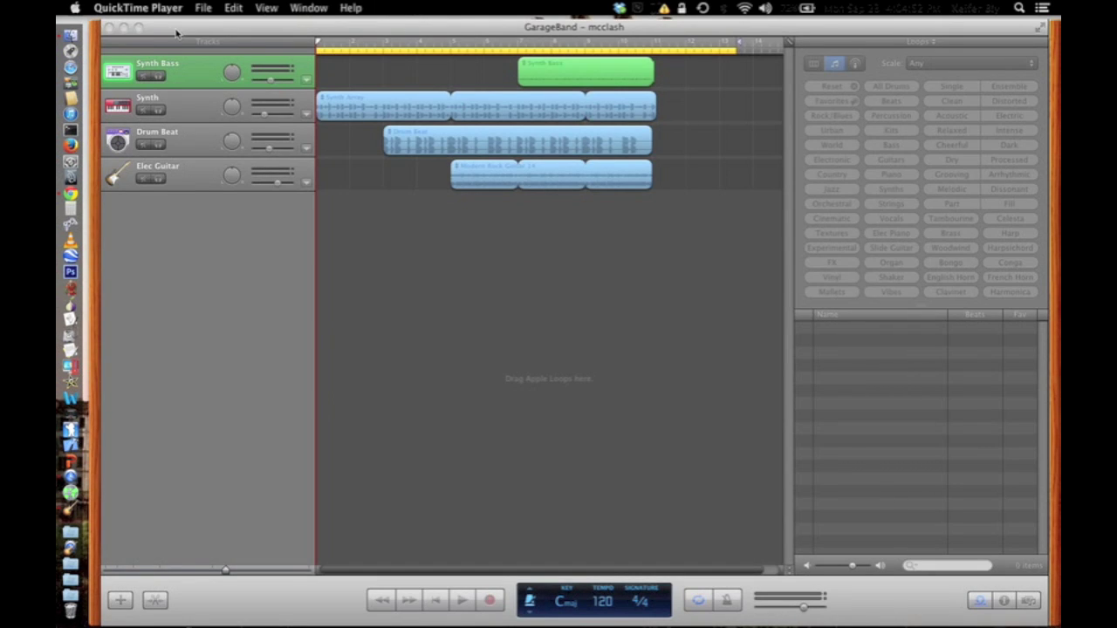
left_click(234, 32)
left_click_drag(400, 35, 496, 32)
left_click(619, 172)
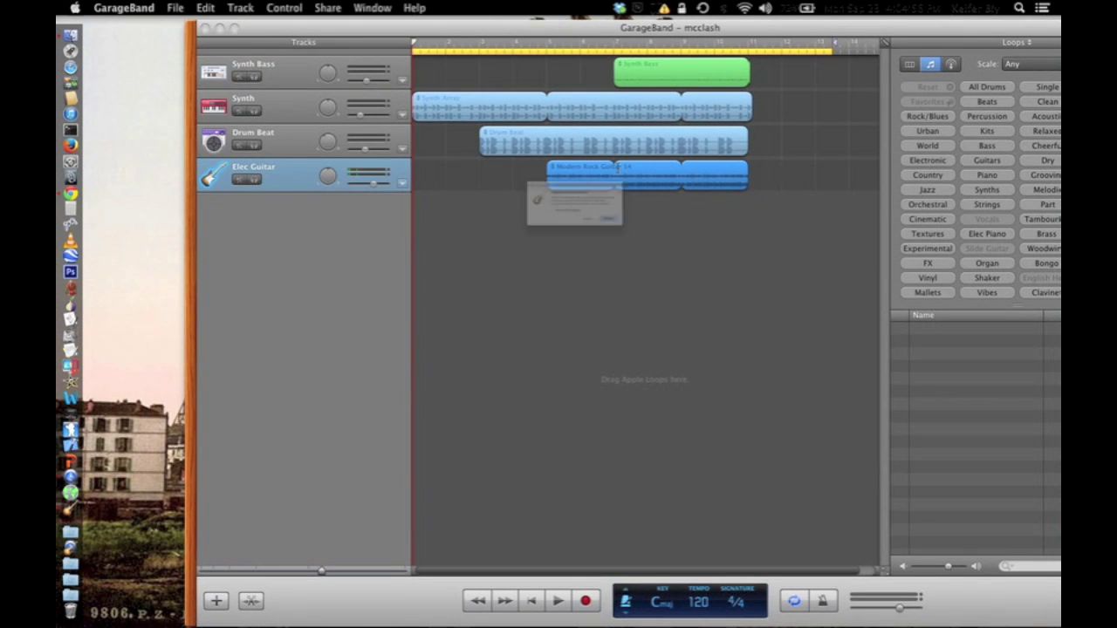
key("Delete")
left_click(677, 251)
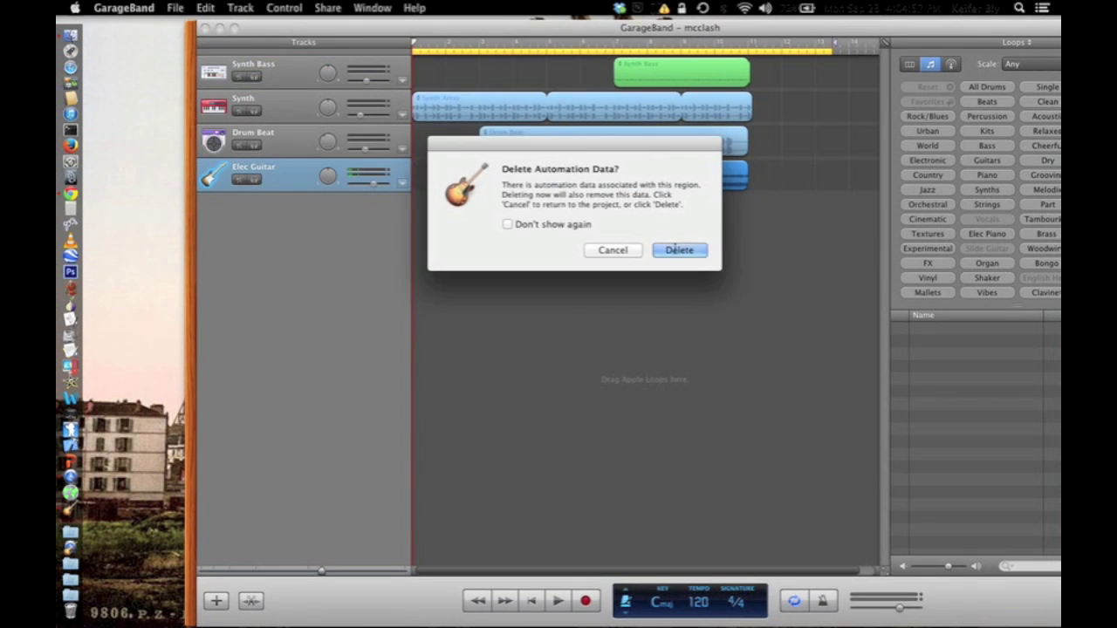
left_click(681, 131)
key("Delete")
left_click(679, 251)
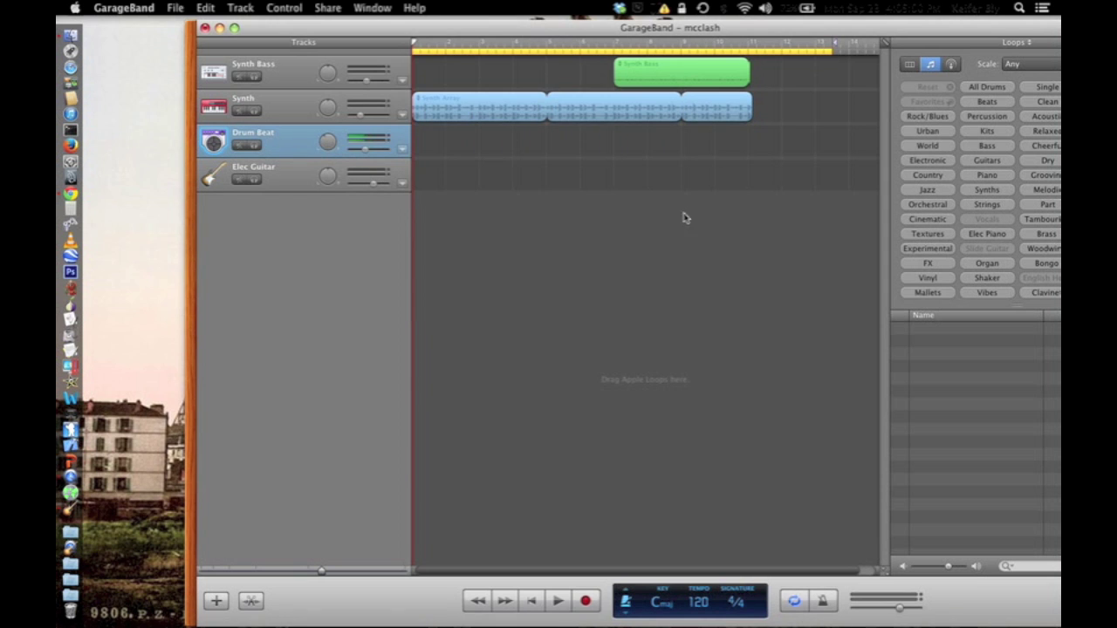
Step: Delete the Synth and Synth Bass loop regions, discarding their automation data
left_click(681, 116)
key("Delete")
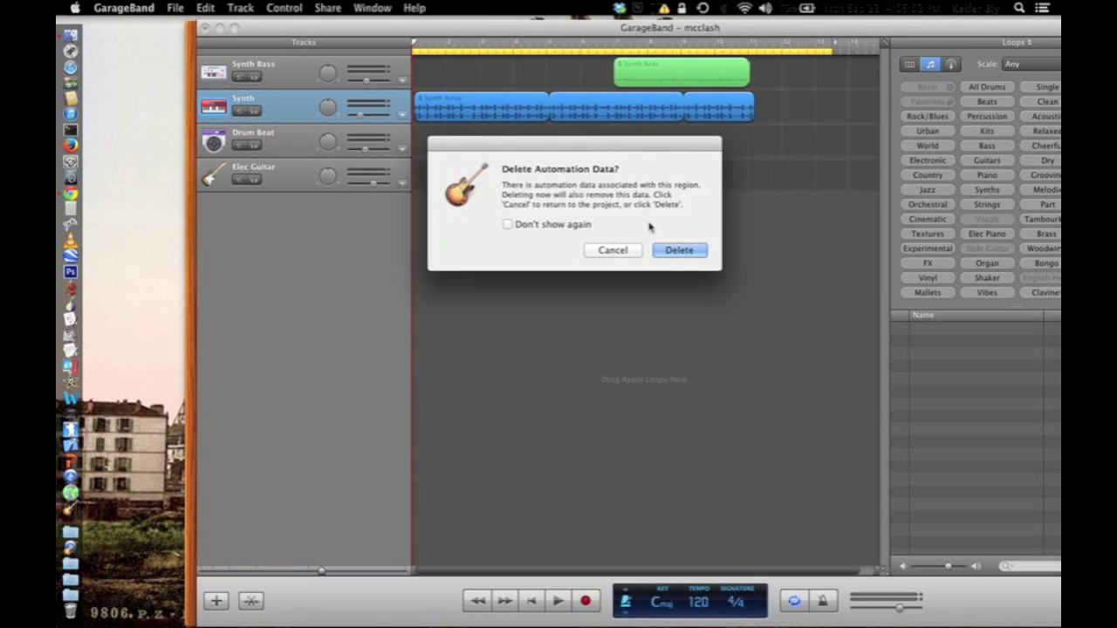
left_click(679, 250)
left_click(684, 79)
key("Delete")
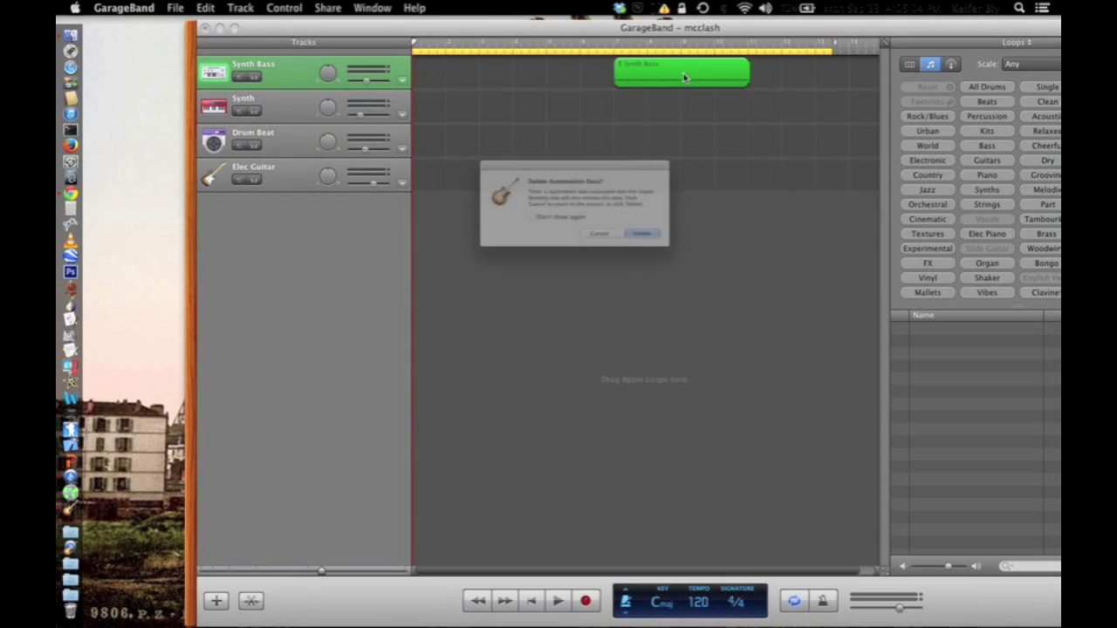
left_click(698, 250)
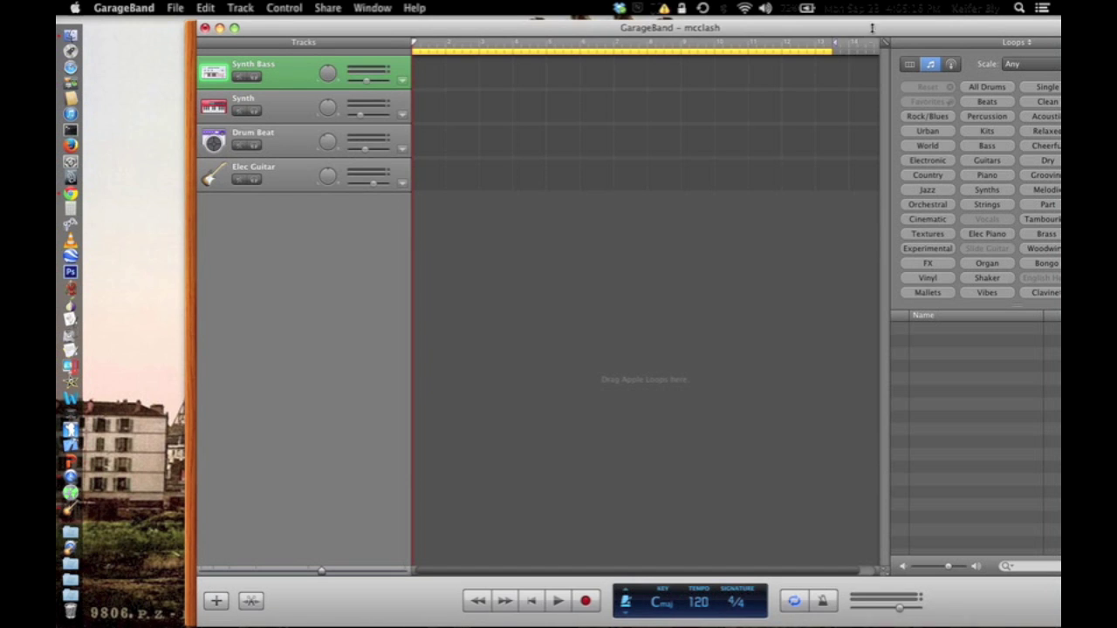
Step: Show the Media Browser's audio library in the GarageBand project window
left_click_drag(881, 28, 787, 24)
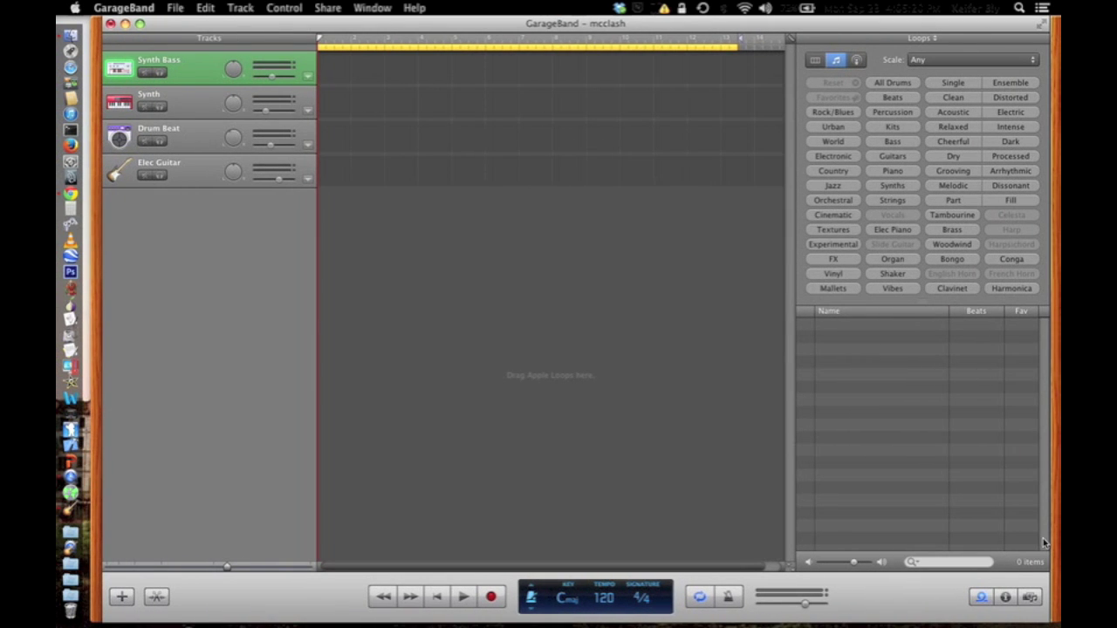
left_click(1032, 597)
left_click(1032, 597)
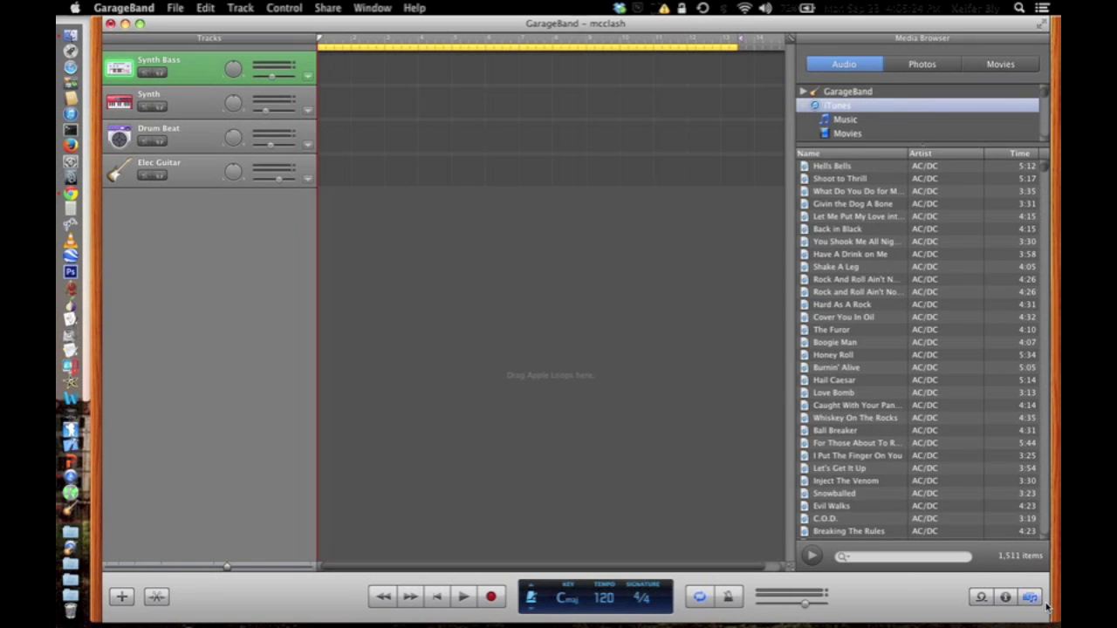
left_click(896, 327)
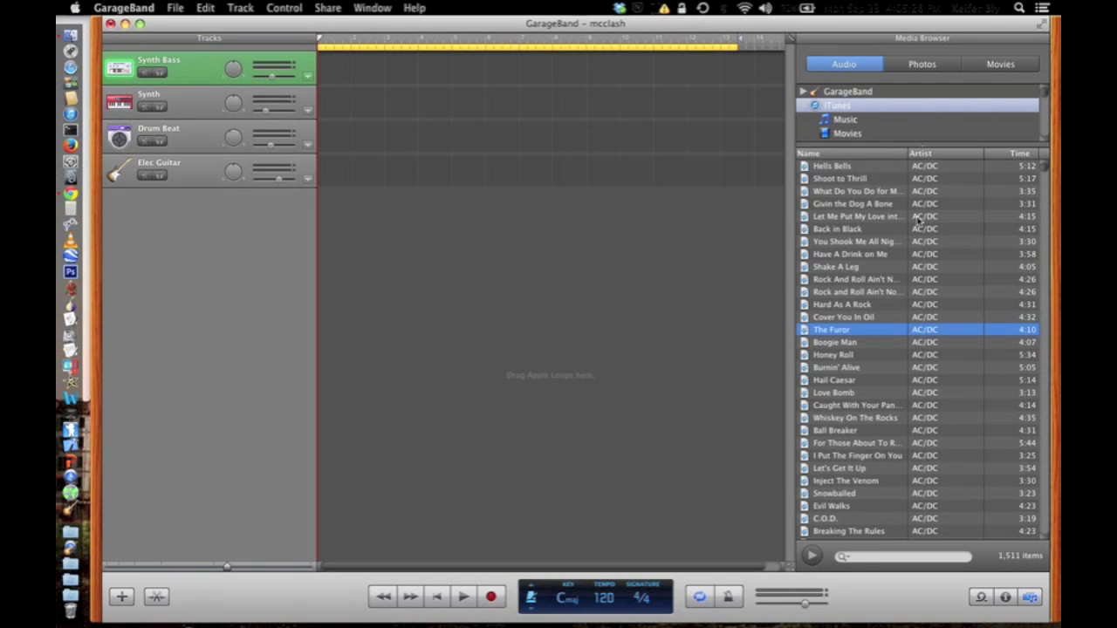
left_click_drag(1045, 94, 1045, 58)
Step: Import the desktop mcclash audio file and move its region to bar 1 of the Synth track
left_click_drag(921, 25, 597, 25)
left_click(808, 393)
left_click_drag(808, 392, 310, 98)
double_click(390, 22)
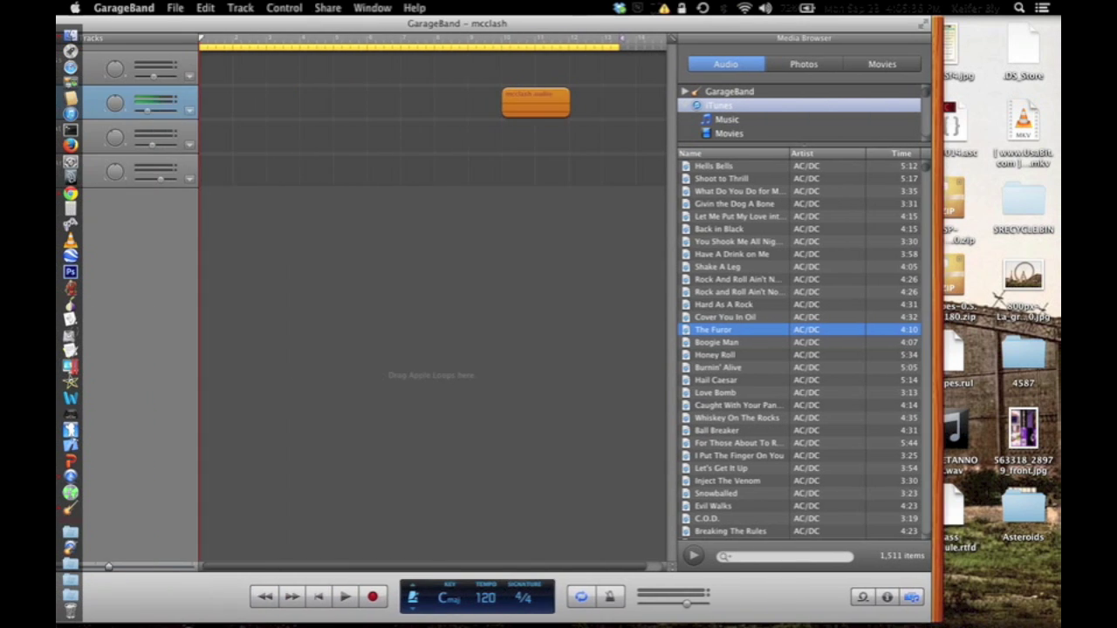
left_click_drag(687, 110, 322, 83)
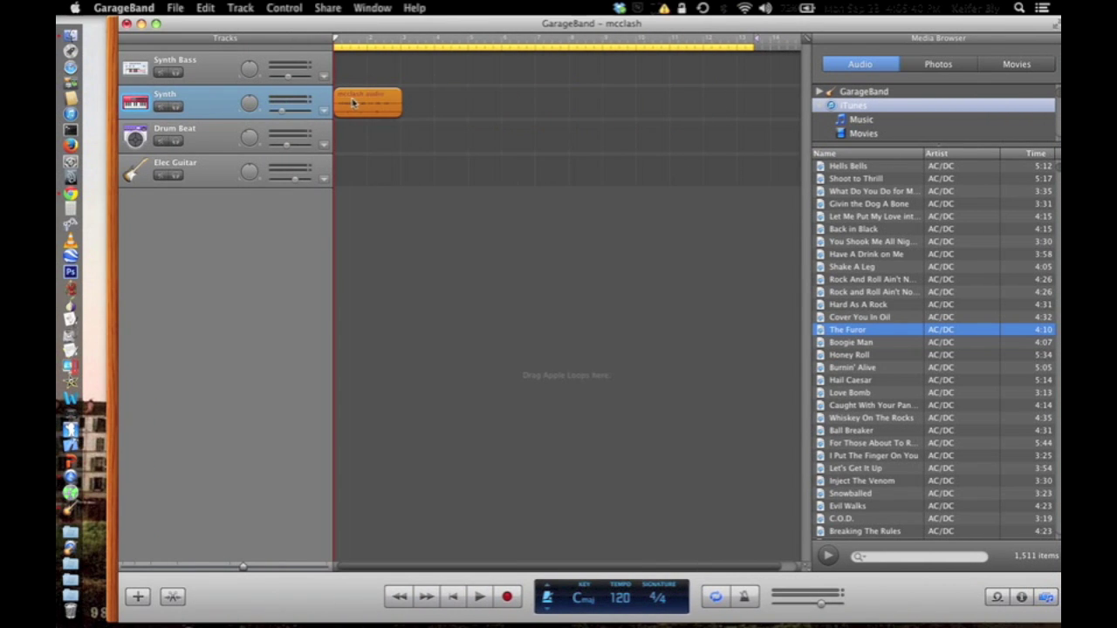
key("XF86AudioRaiseVolume")
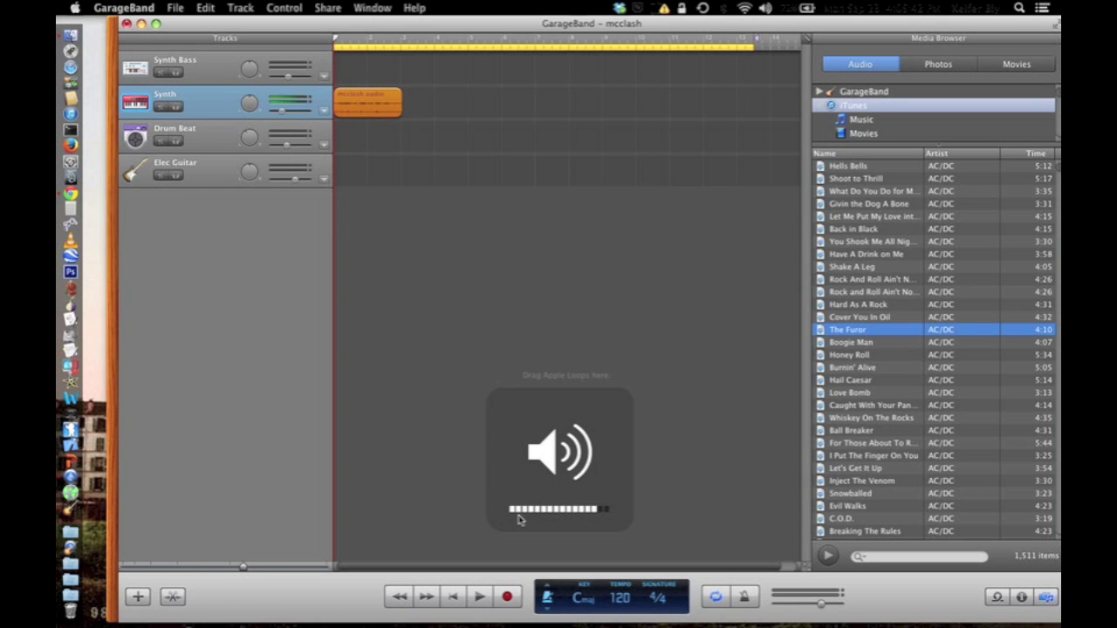
left_click(479, 596)
key("XF86AudioRaiseVolume")
left_click(479, 598)
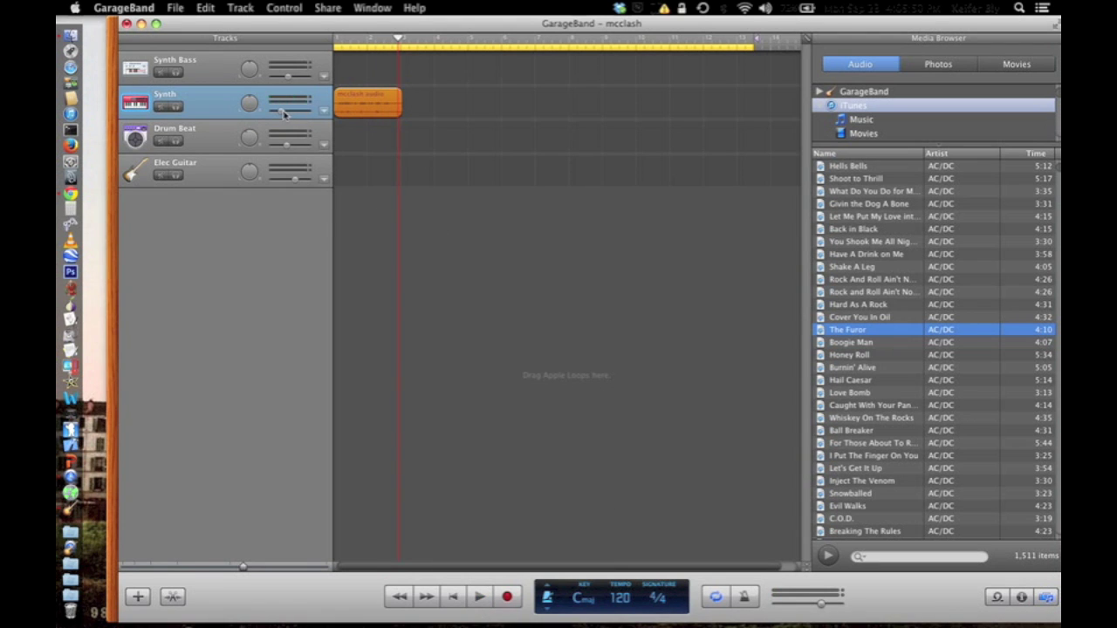
key("a")
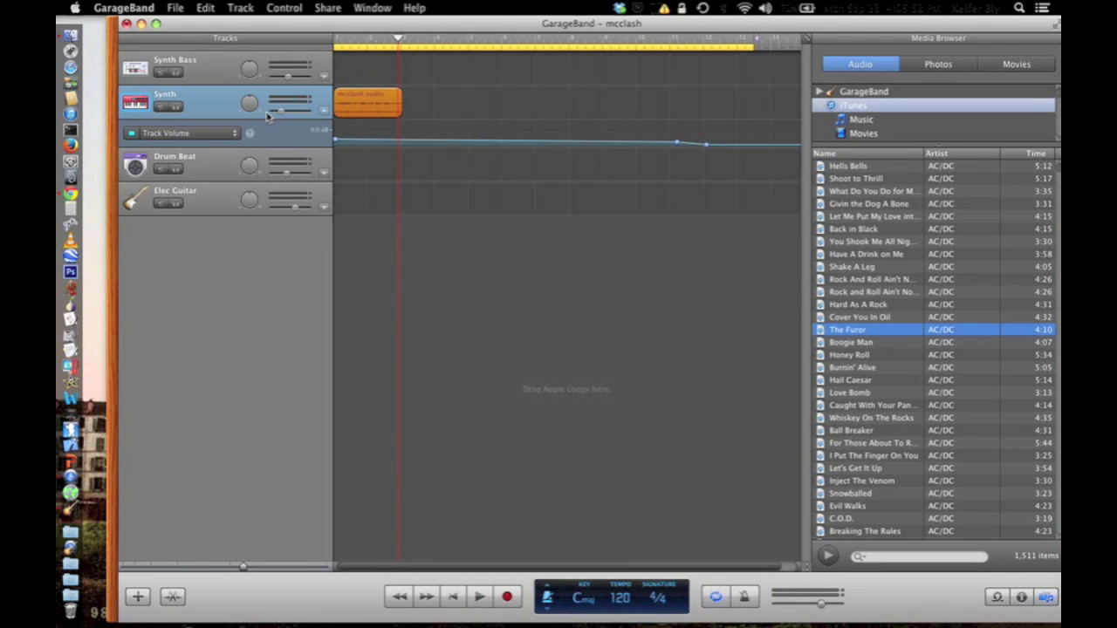
key("a")
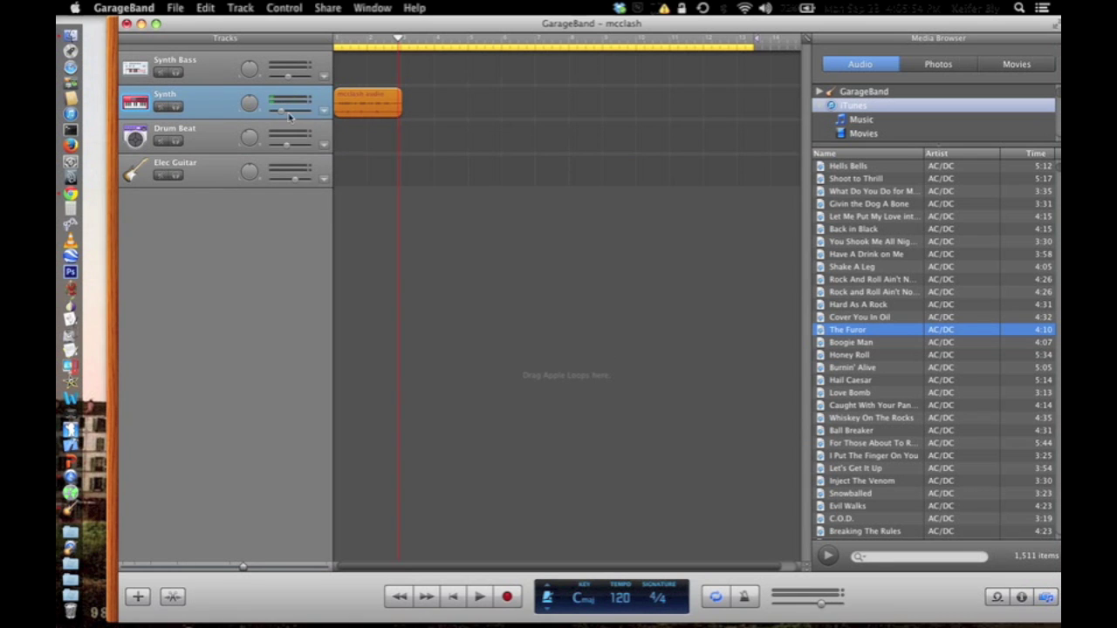
key("a")
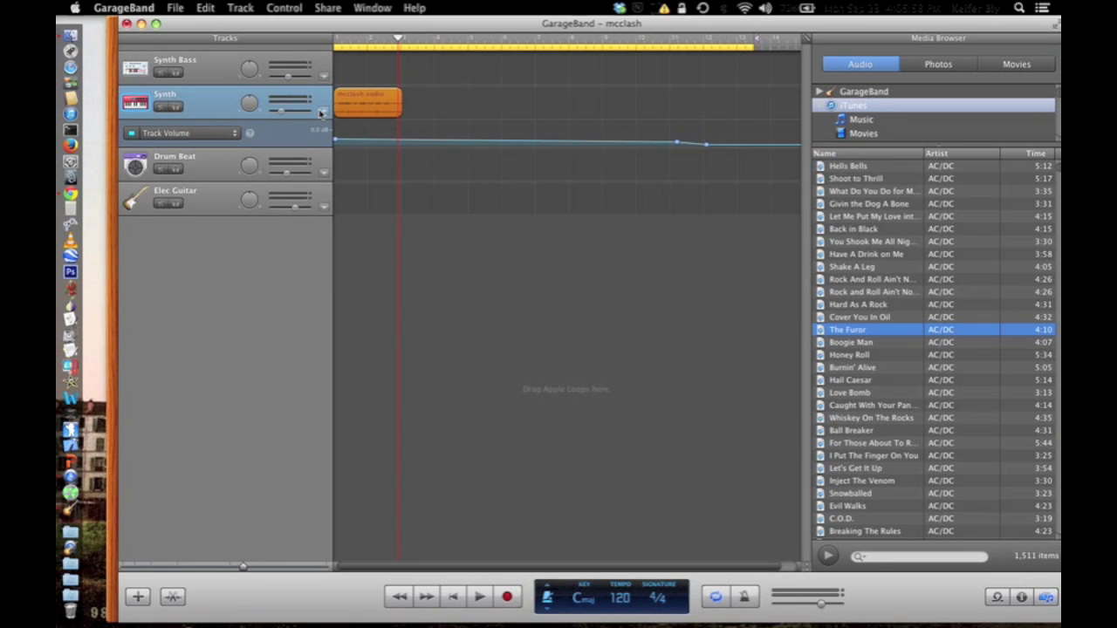
left_click(222, 133)
left_click(224, 140)
key("a")
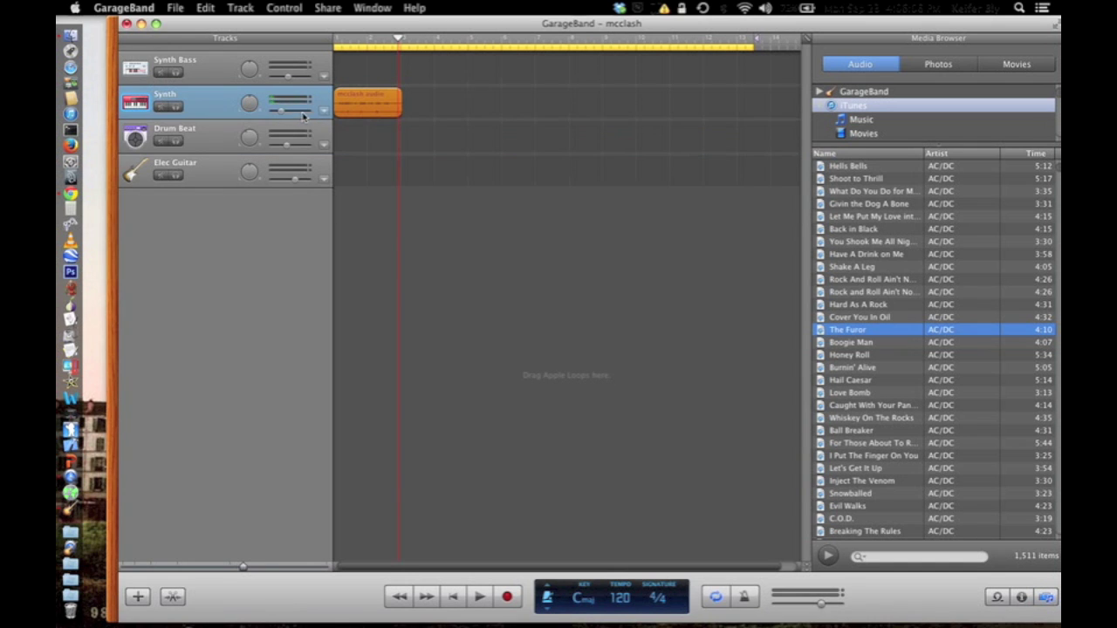
left_click_drag(377, 101, 381, 227)
Step: Delete the old mcclash region, re-import the desktop mcclash audio, and slide it to the song start
key("Delete")
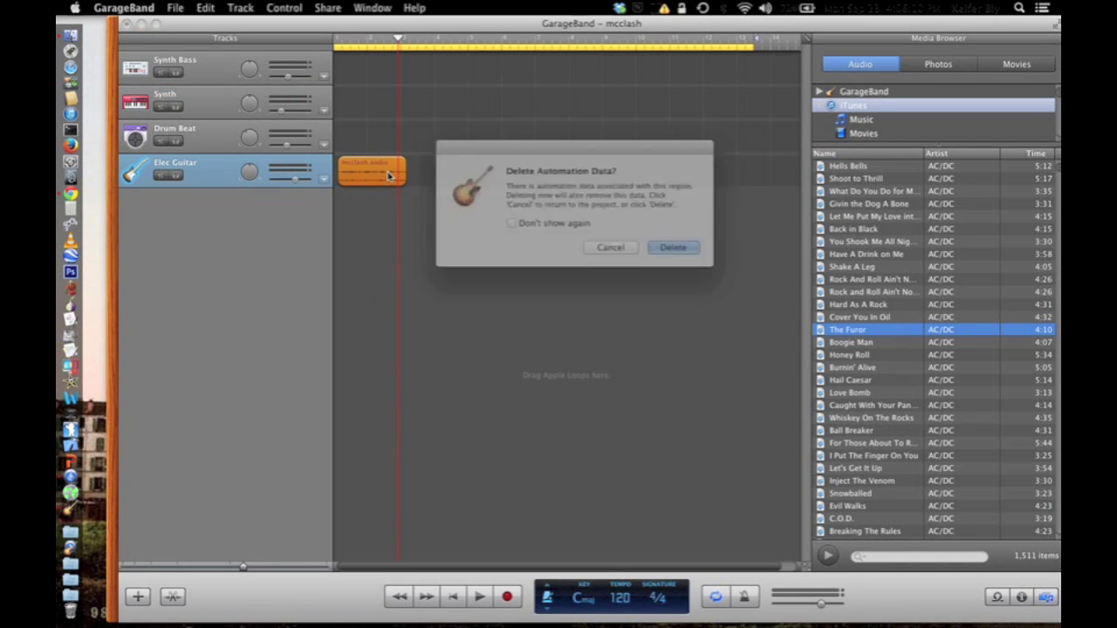
left_click(680, 249)
left_click_drag(652, 24, 314, 7)
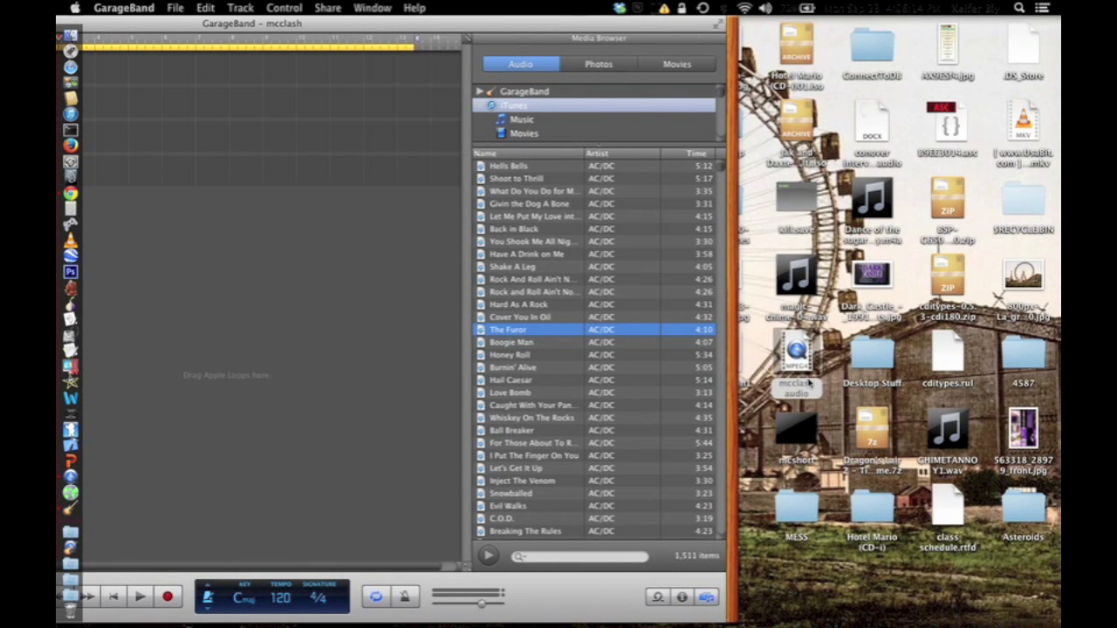
left_click_drag(808, 384, 295, 305)
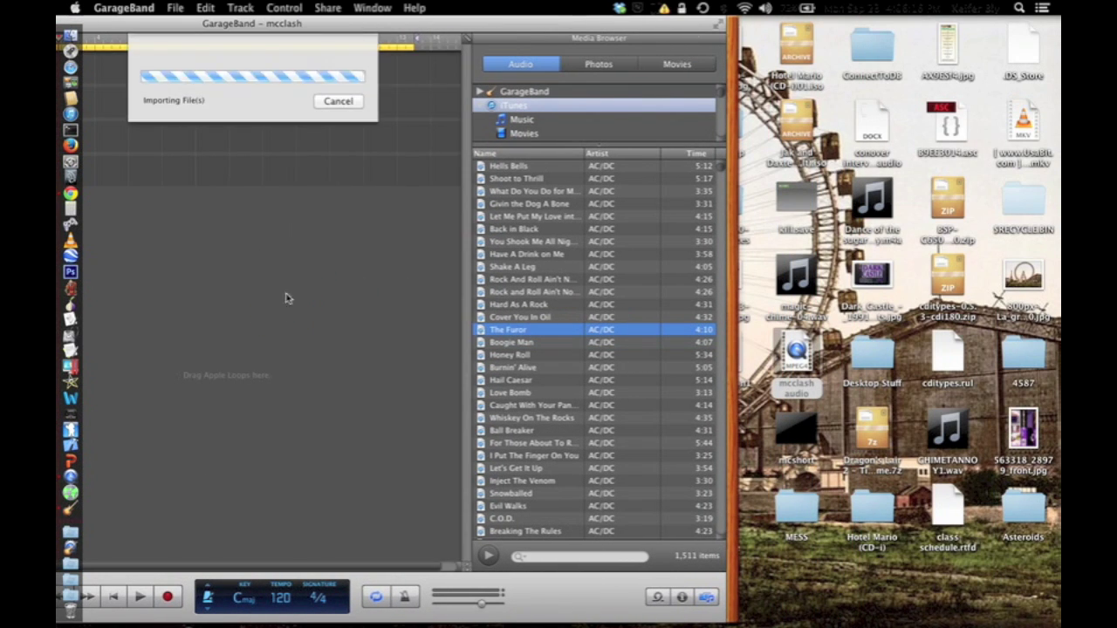
left_click_drag(372, 25, 834, 24)
left_click_drag(814, 215, 449, 222)
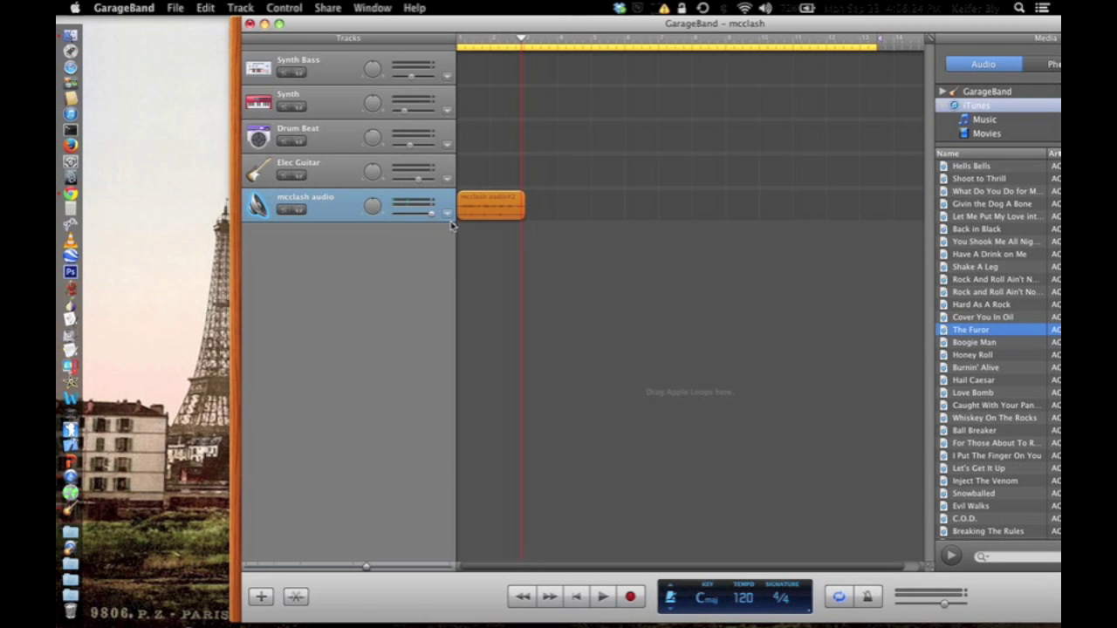
Step: Preview the ringtone, then use Share > Send Ringtone to iTunes
left_click(602, 597)
left_click(602, 597)
left_click(328, 8)
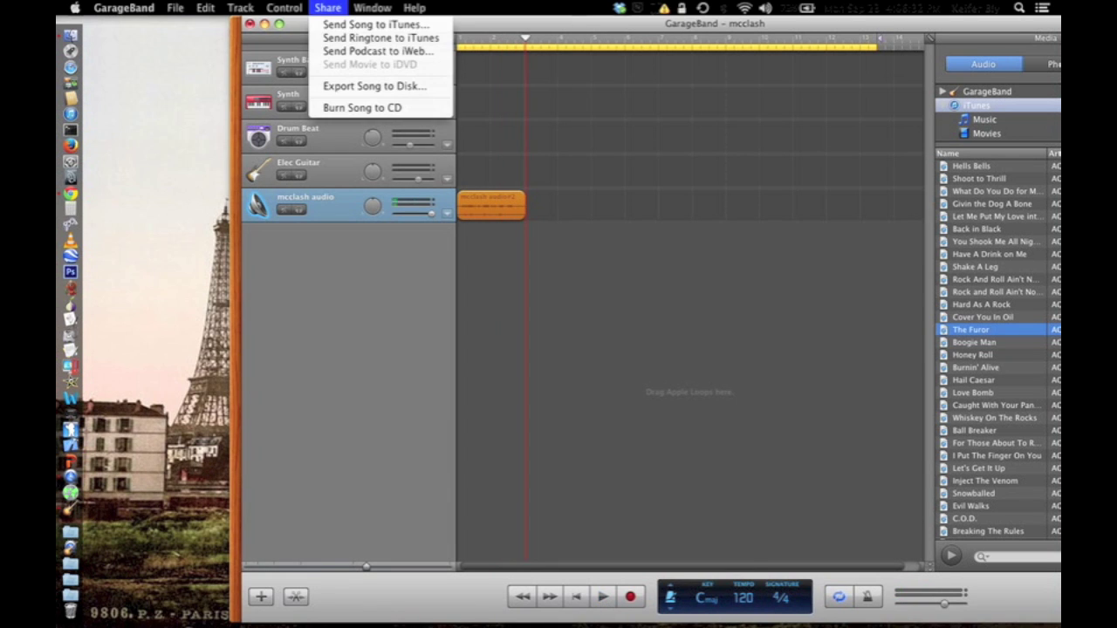
left_click(327, 42)
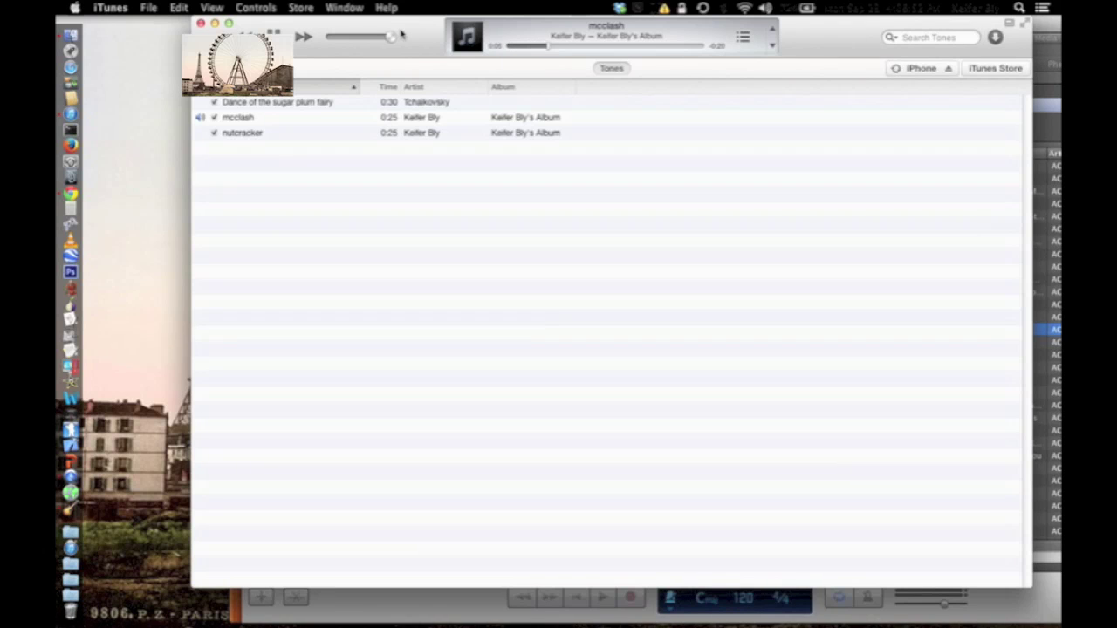
Step: On the iPhone's Tones sync page, set All tones to sync and start syncing
key("XF86AudioLowerVolume")
key("XF86AudioLowerVolume")
key("XF86AudioLowerVolume")
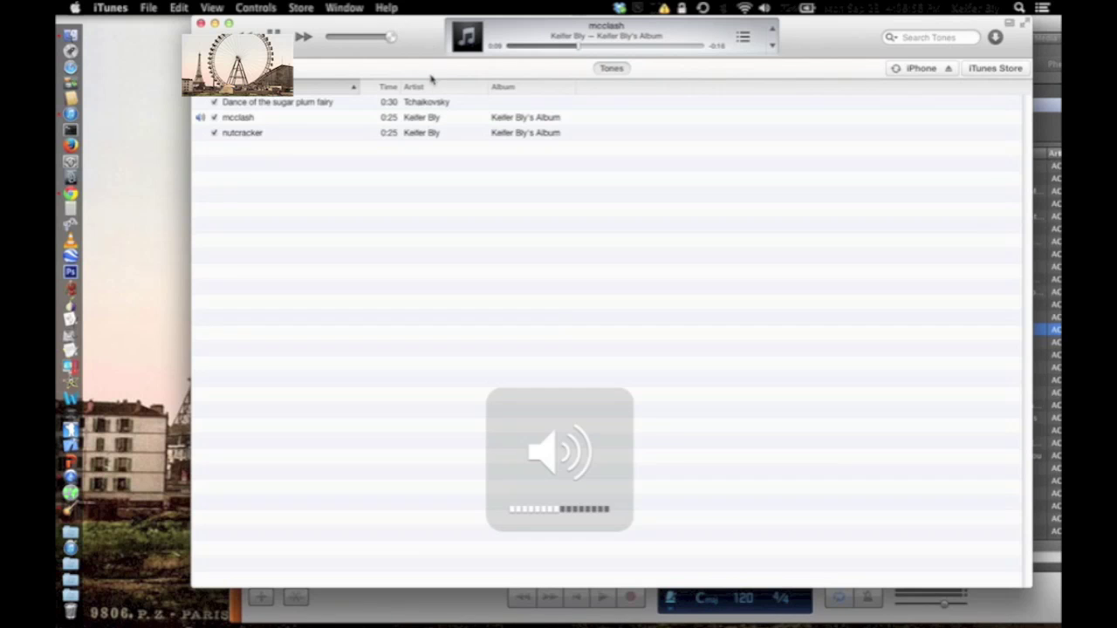
left_click(443, 103)
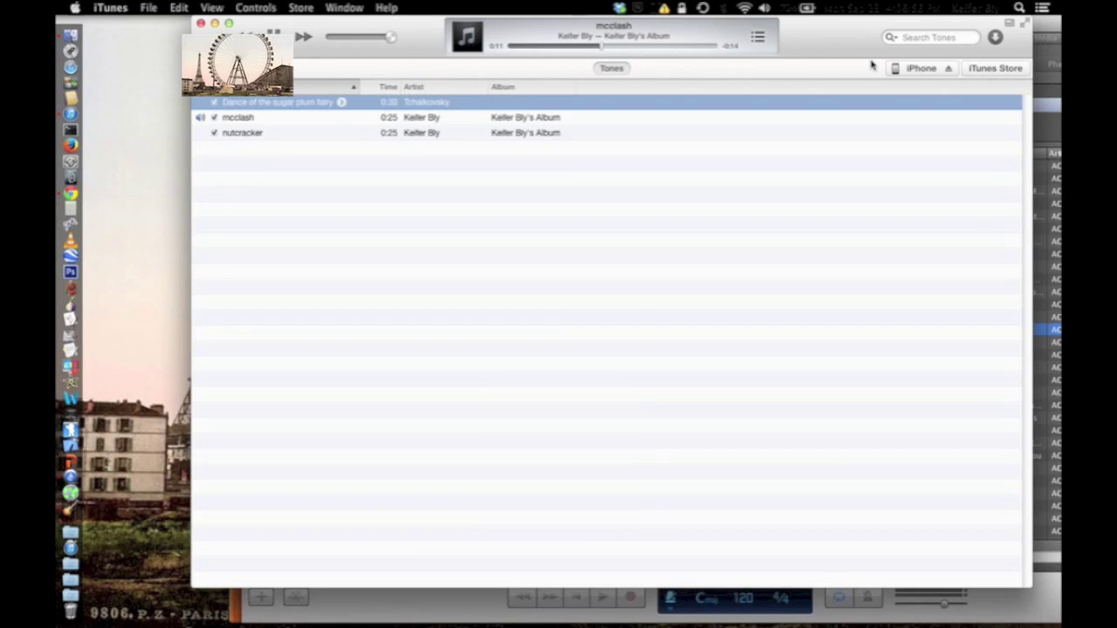
left_click(902, 74)
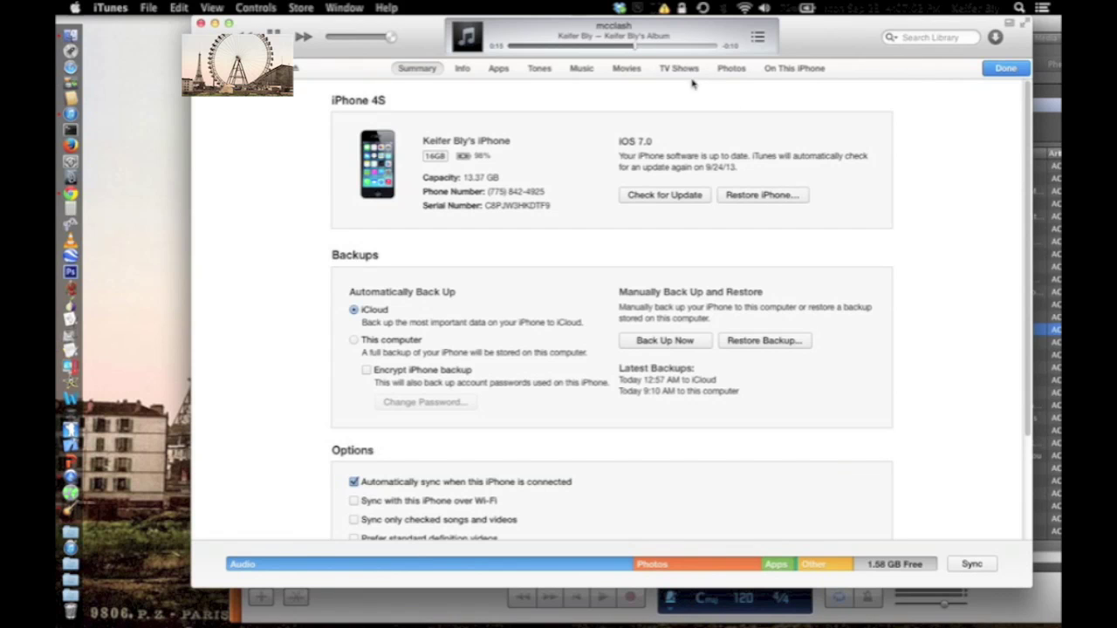
left_click(546, 73)
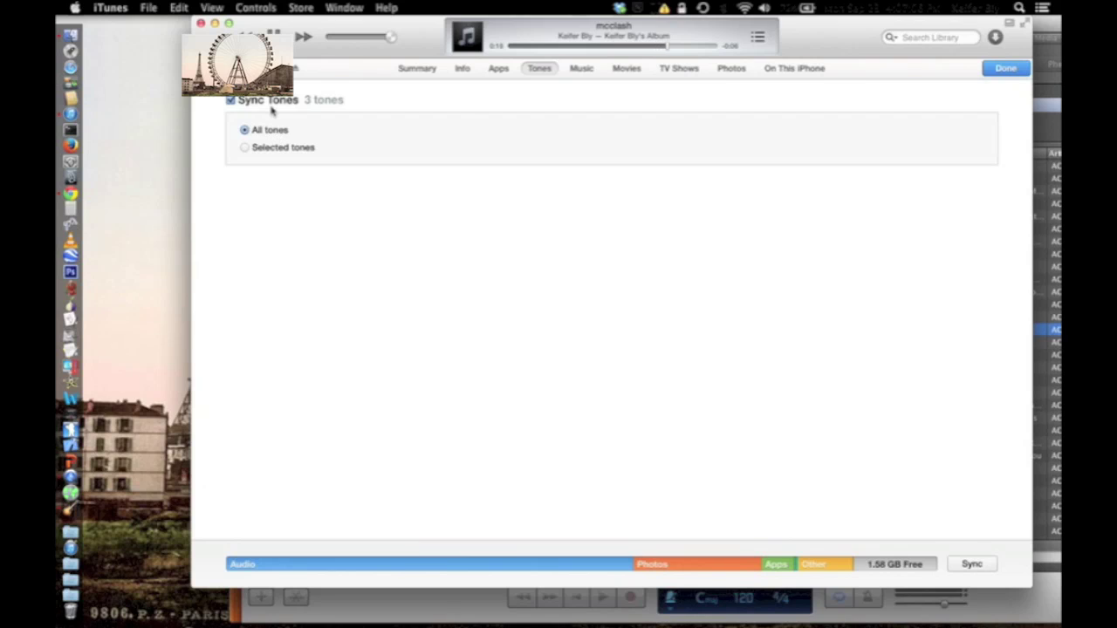
left_click(283, 146)
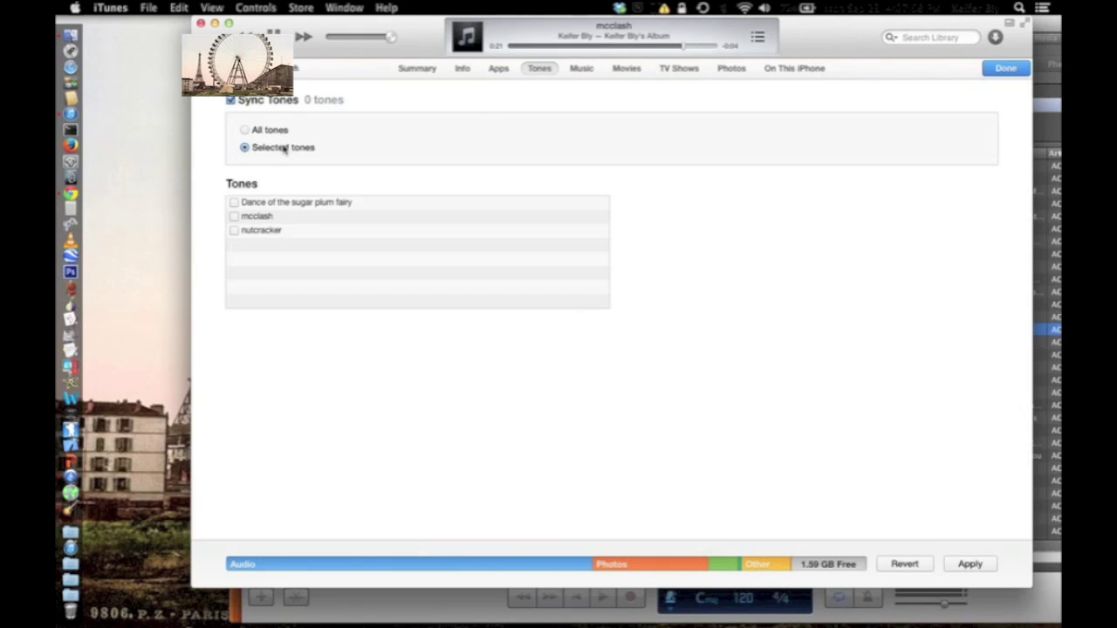
left_click(265, 130)
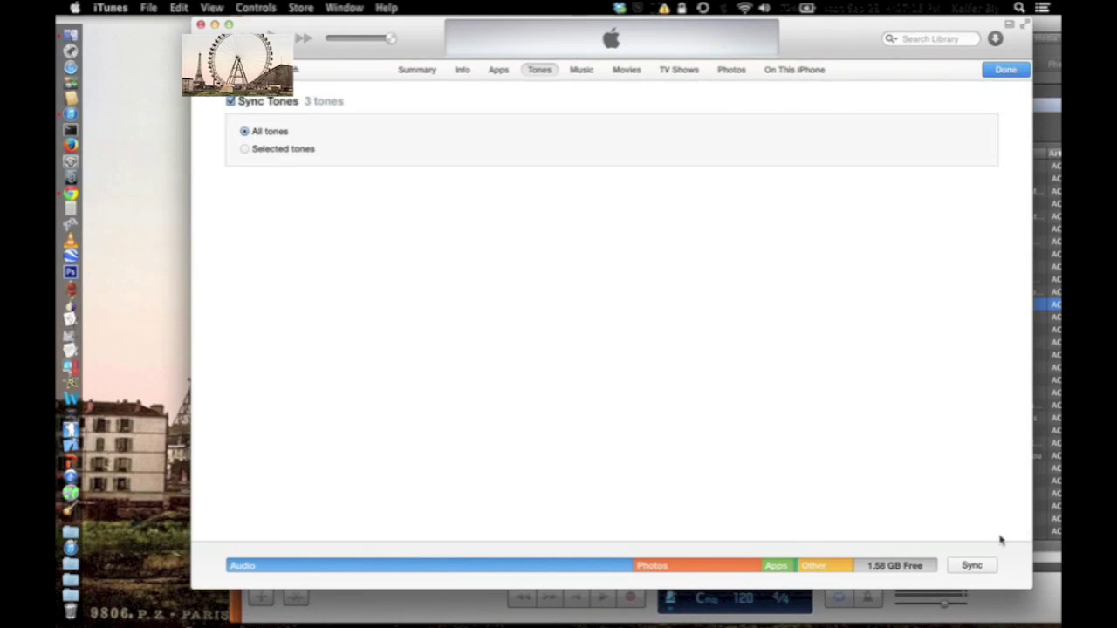
left_click(981, 566)
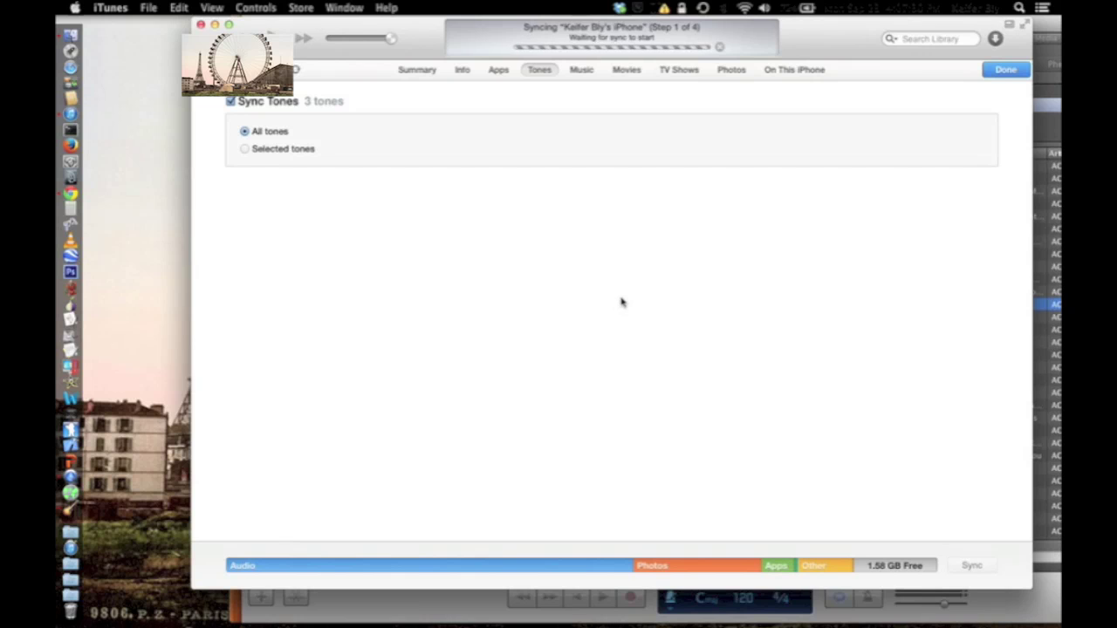
Step: Let the iPhone sync finish through Step 4 of 4, then open the iTunes menu
left_click_drag(209, 17, 421, 17)
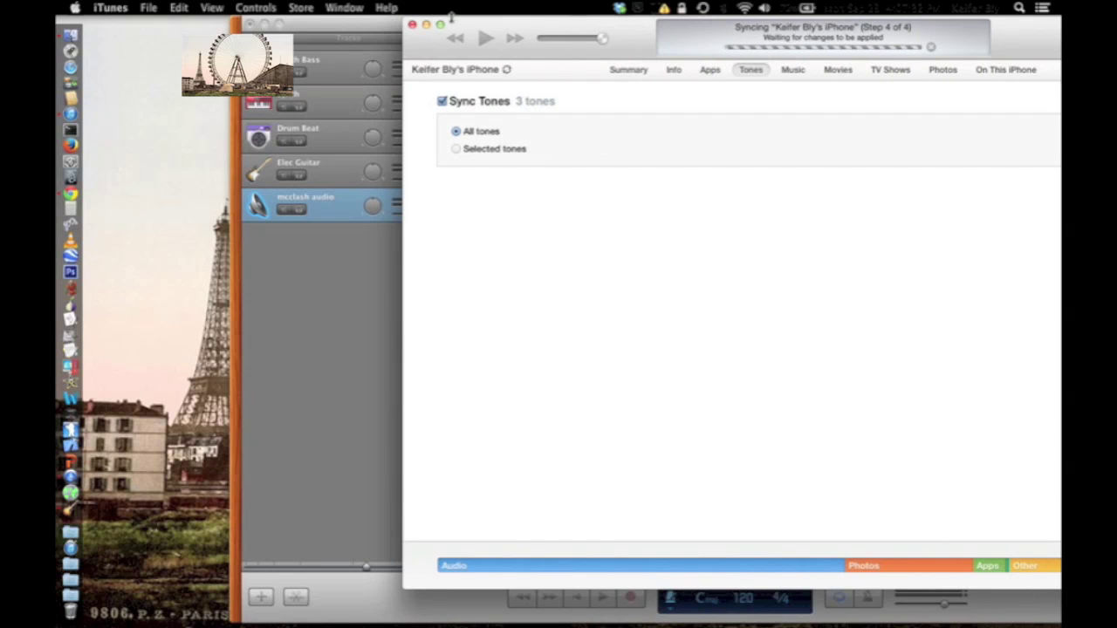
left_click(117, 7)
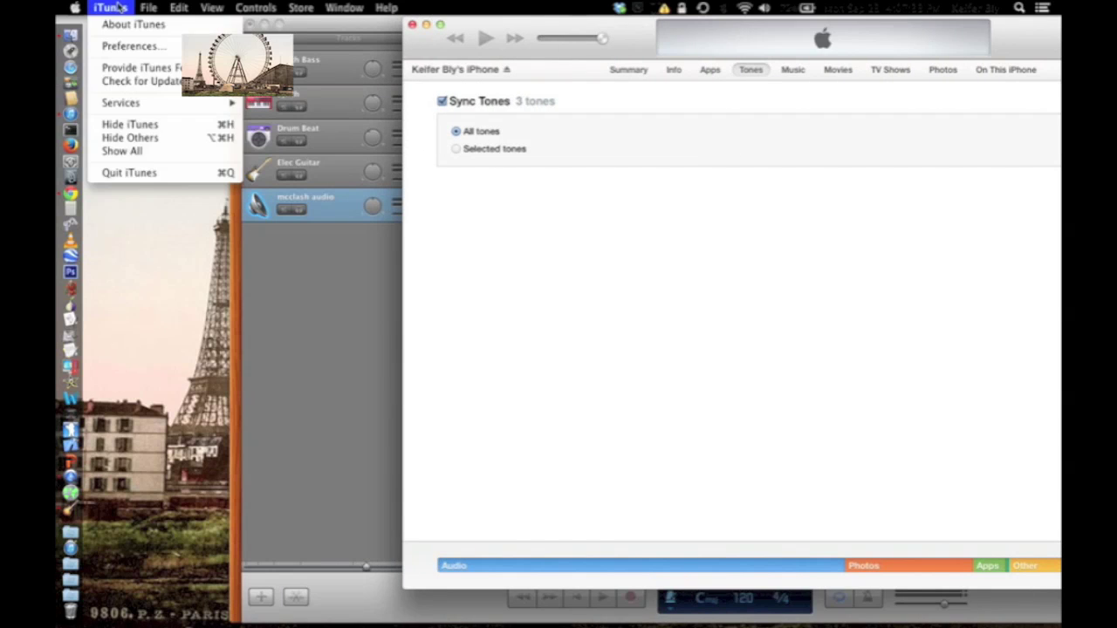
Step: Quit iTunes, then quit GarageBand, saving mcclash.band with an iLife preview
left_click(181, 174)
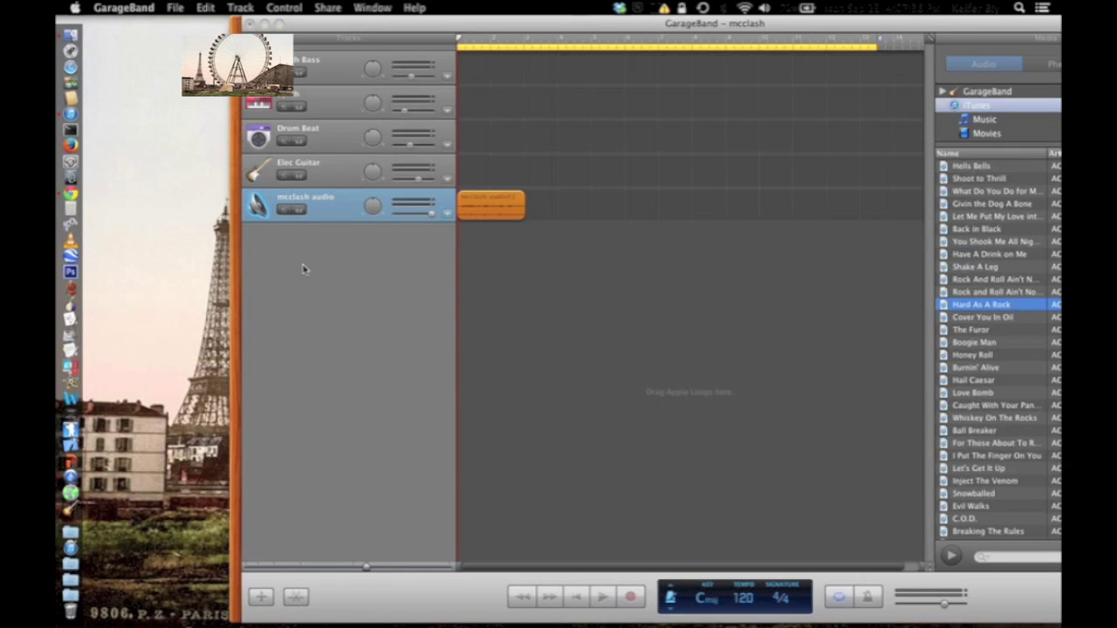
left_click(123, 8)
left_click(152, 198)
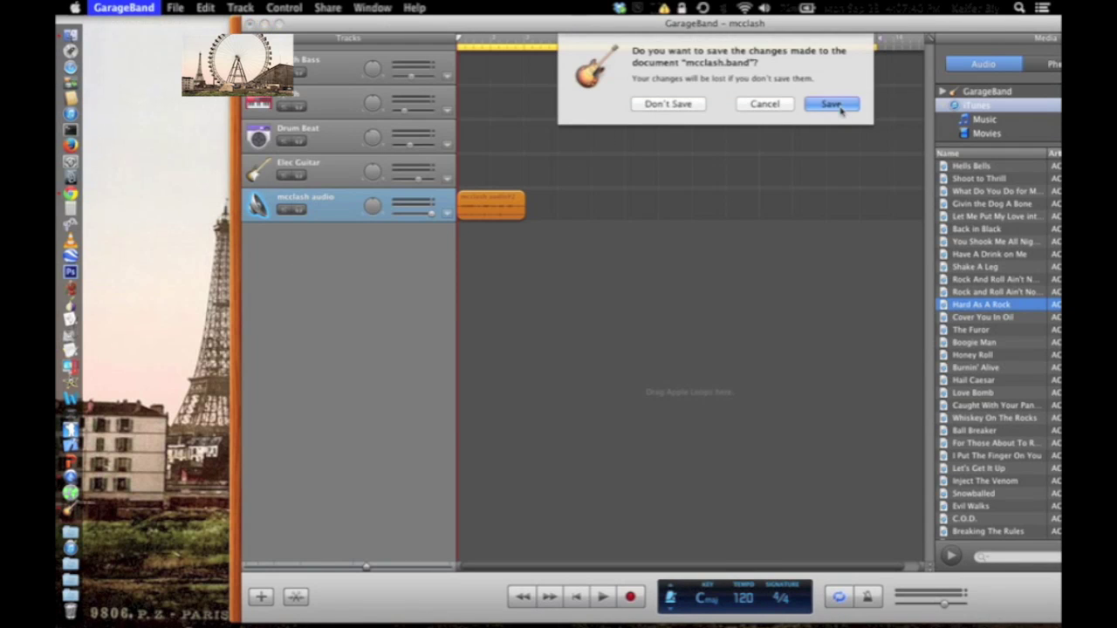
left_click(831, 105)
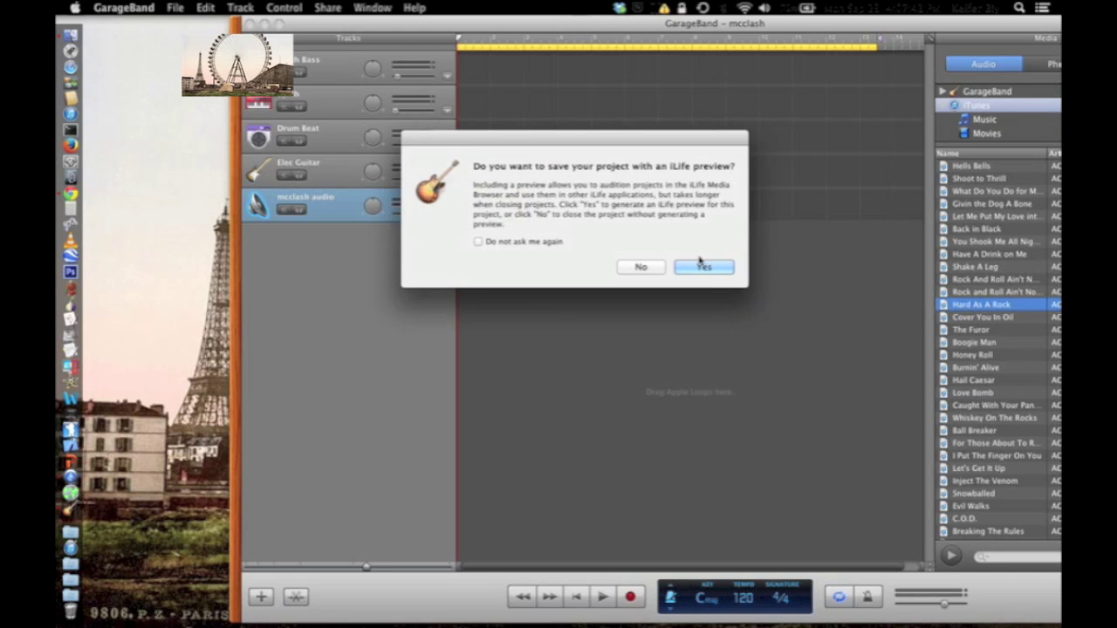
left_click(705, 268)
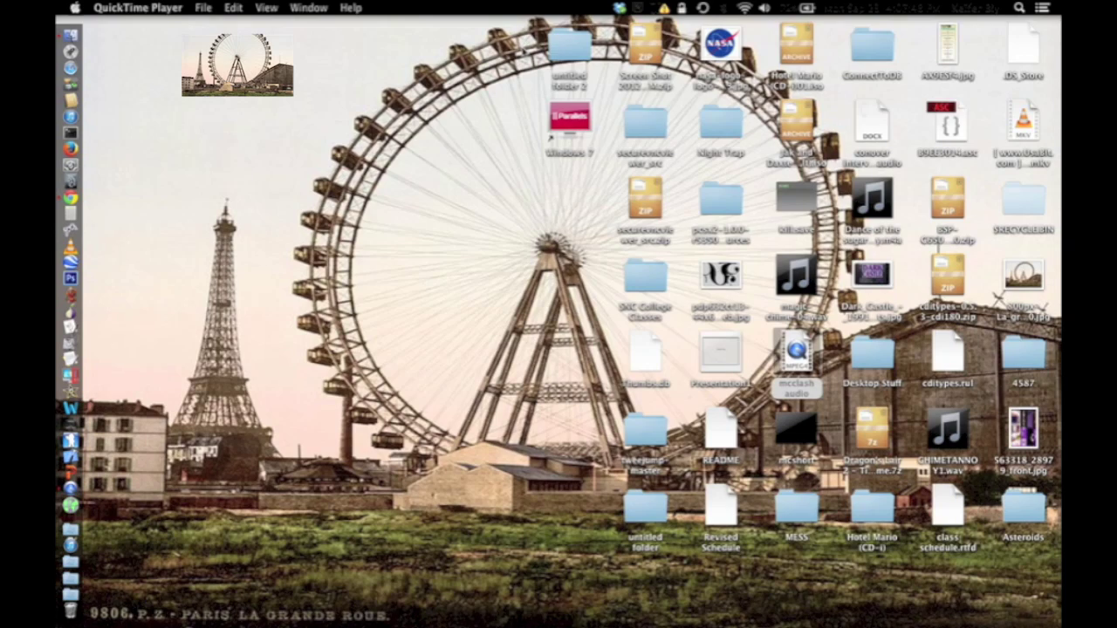
key("ctrl+super+n")
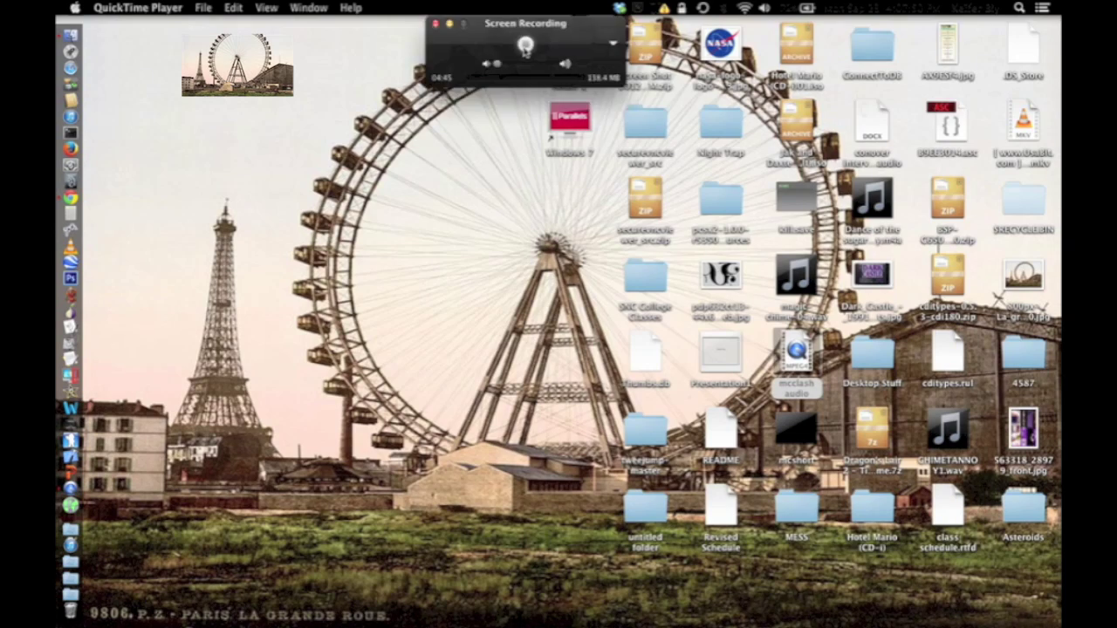